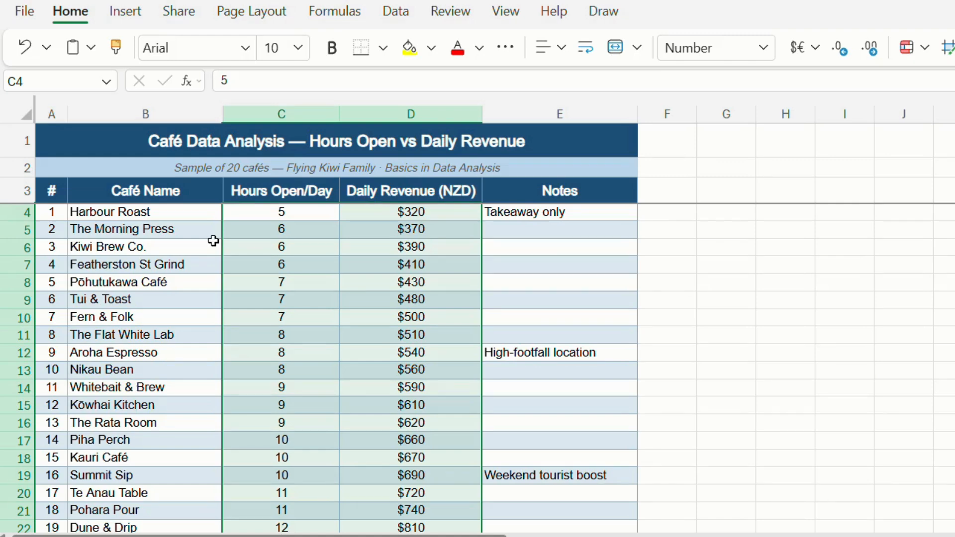
# Step: Examine the hours open and daily revenue figures for all the listed cafés
pyautogui.scroll(-2, 252, 330)
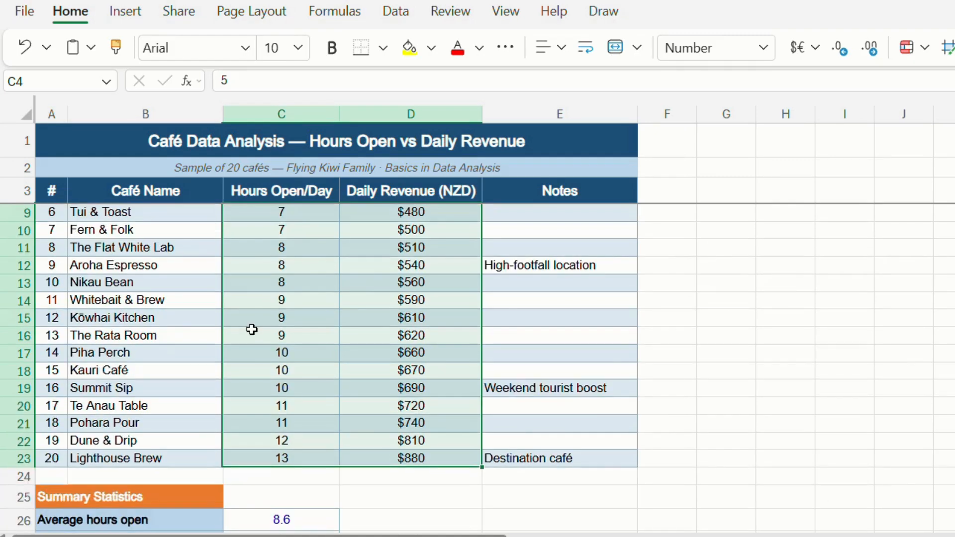
pyautogui.scroll(1, 251, 330)
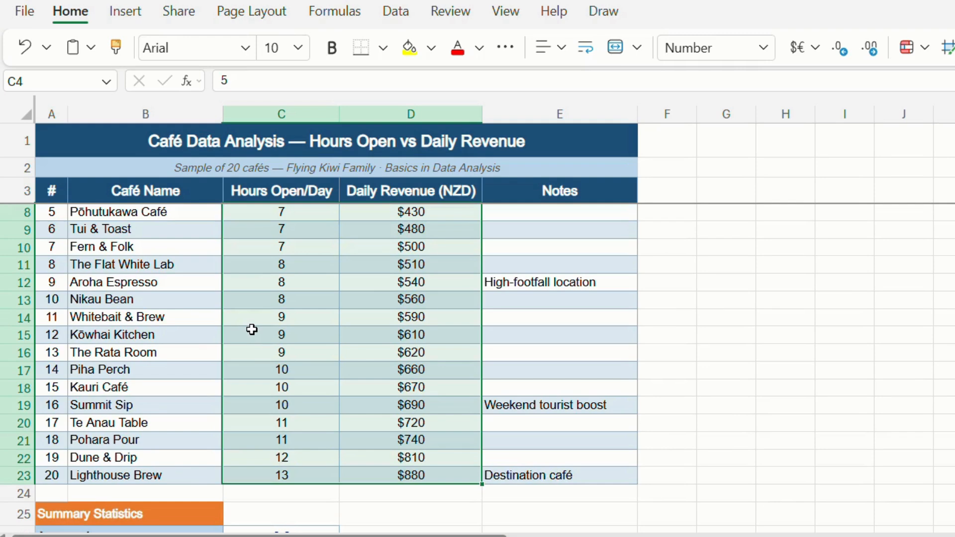
pyautogui.scroll(2, 252, 330)
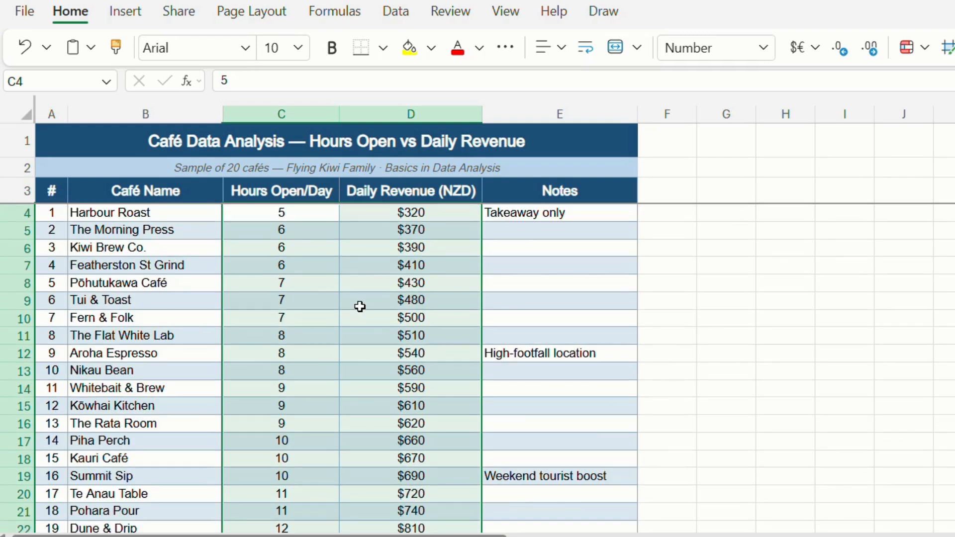
pyautogui.scroll(-3, 411, 214)
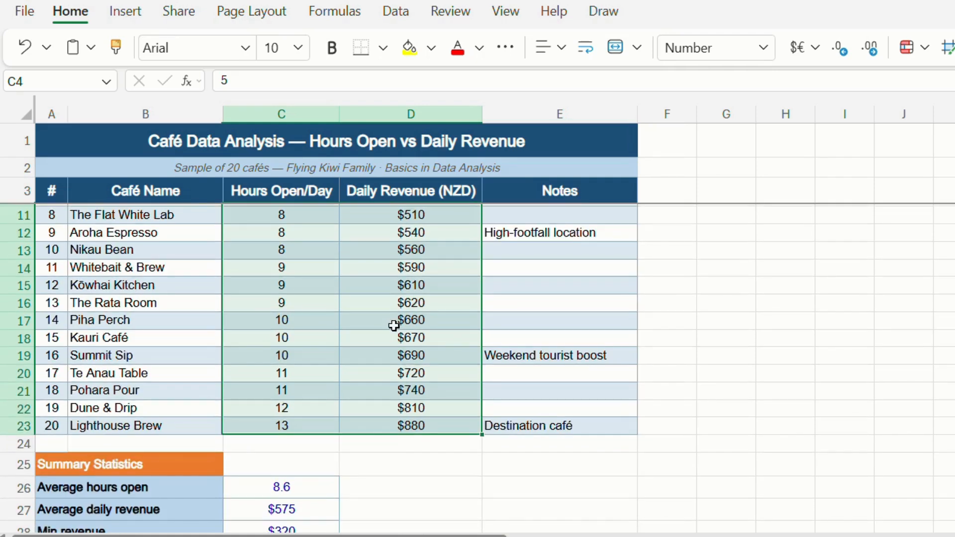
pyautogui.scroll(2, 394, 326)
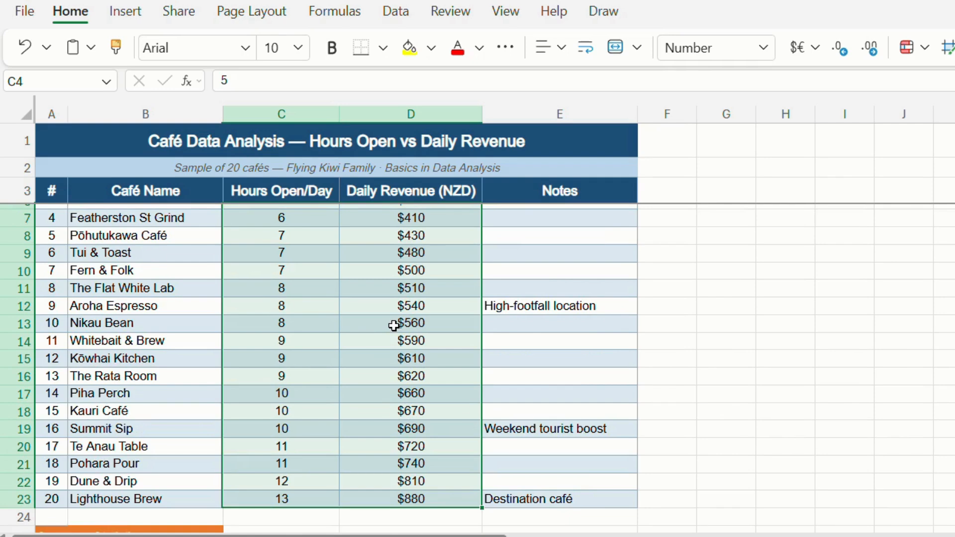
pyautogui.scroll(1, 394, 325)
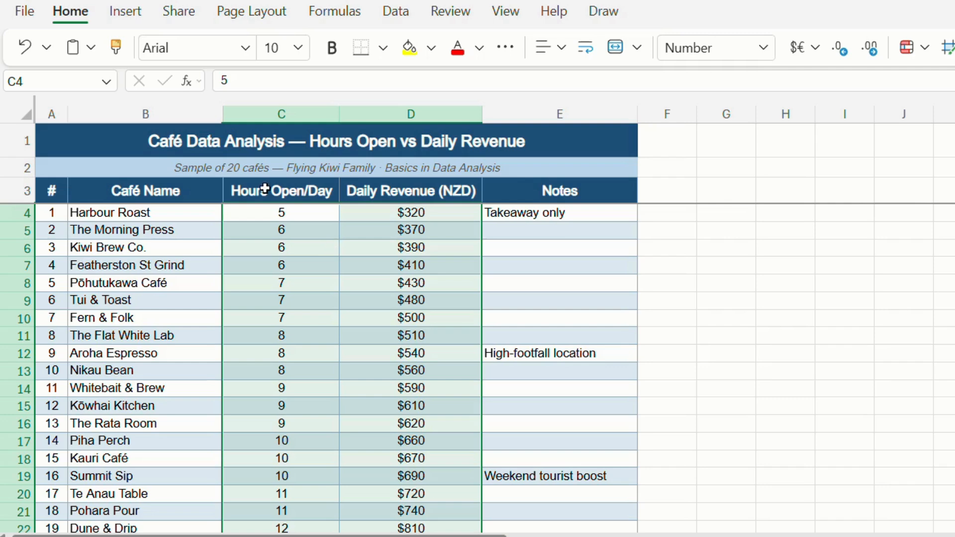
pyautogui.click(262, 219)
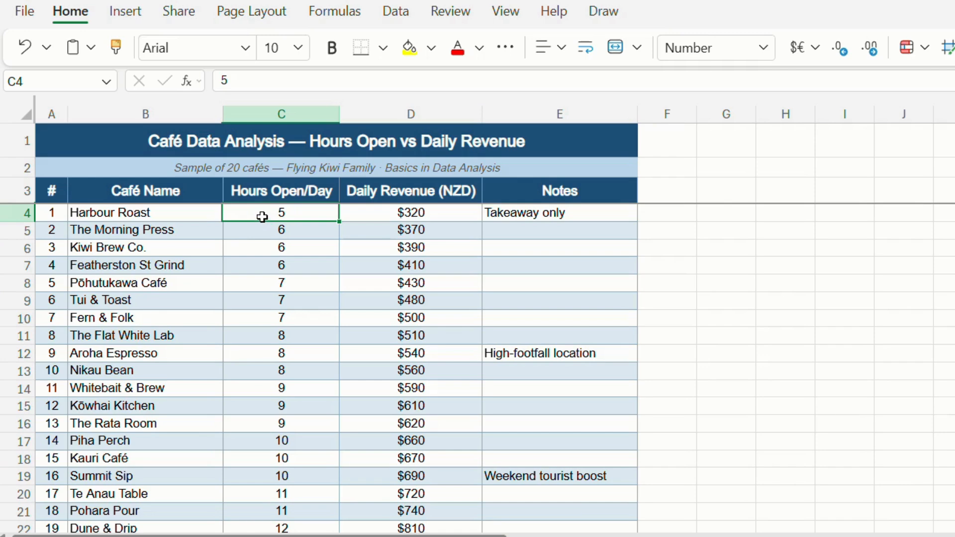
pyautogui.scroll(-1, 262, 218)
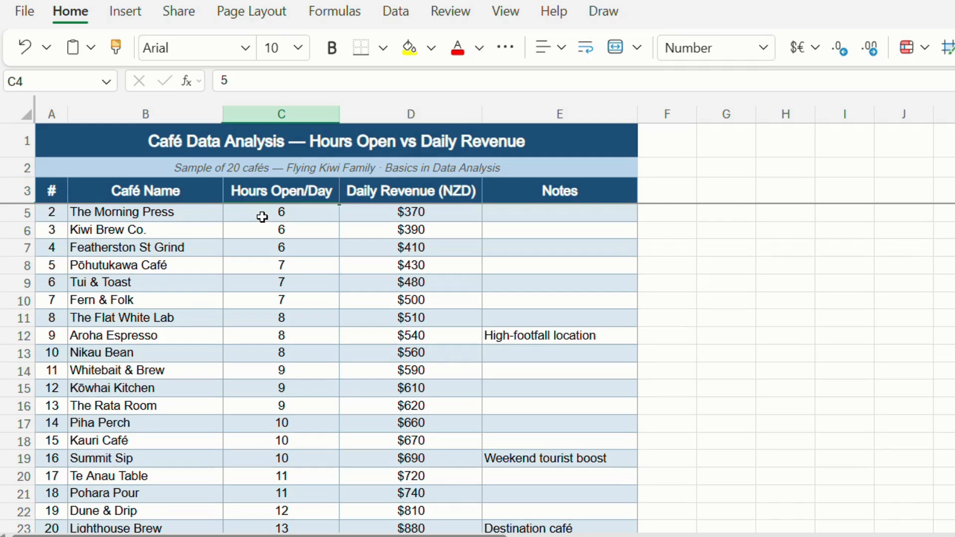
pyautogui.scroll(1, 262, 215)
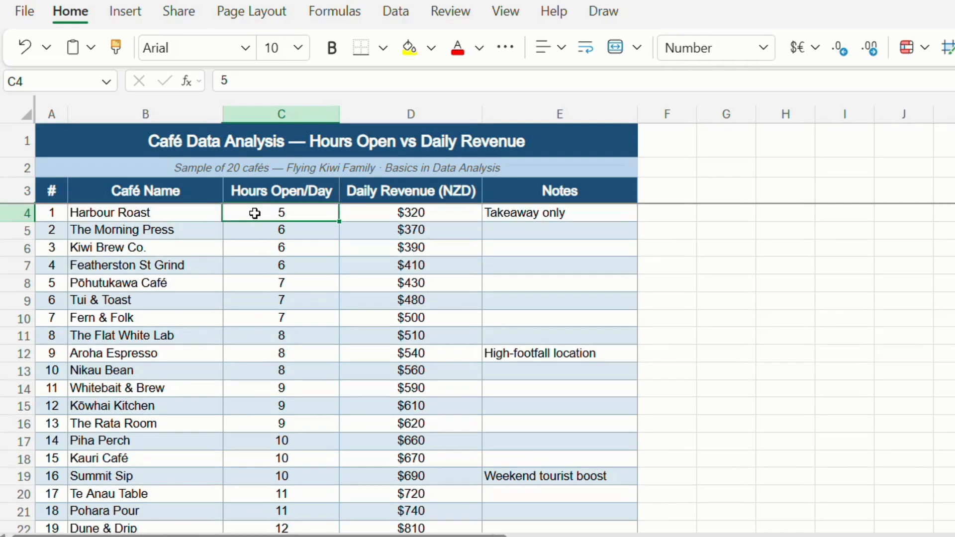
# Step: Insert a scatter chart from the hours open and daily revenue data in C4:D23
pyautogui.moveTo(257, 214)
pyautogui.mouseDown()
pyautogui.moveTo(384, 232)
pyautogui.moveTo(393, 520)
pyautogui.moveTo(402, 233)
pyautogui.moveTo(400, 247)
pyautogui.mouseUp()
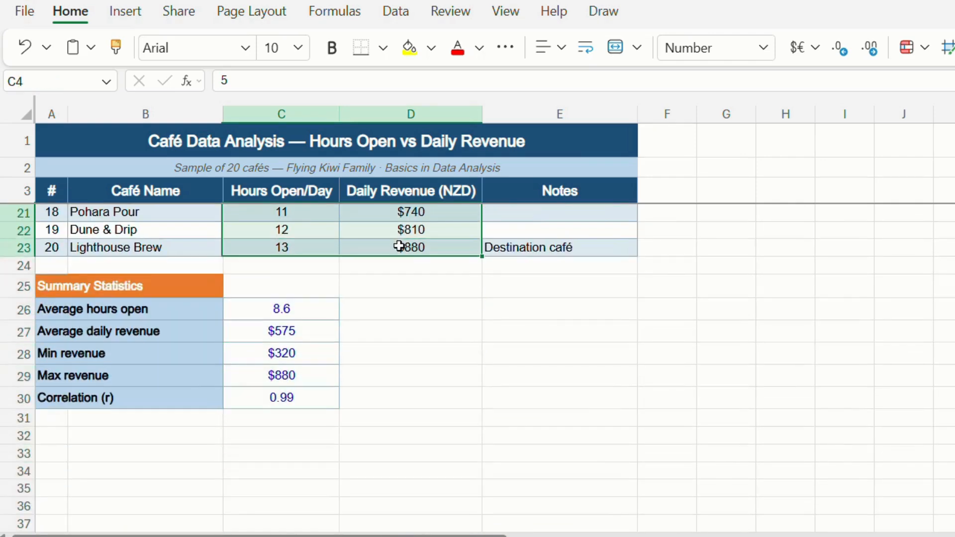
pyautogui.click(124, 13)
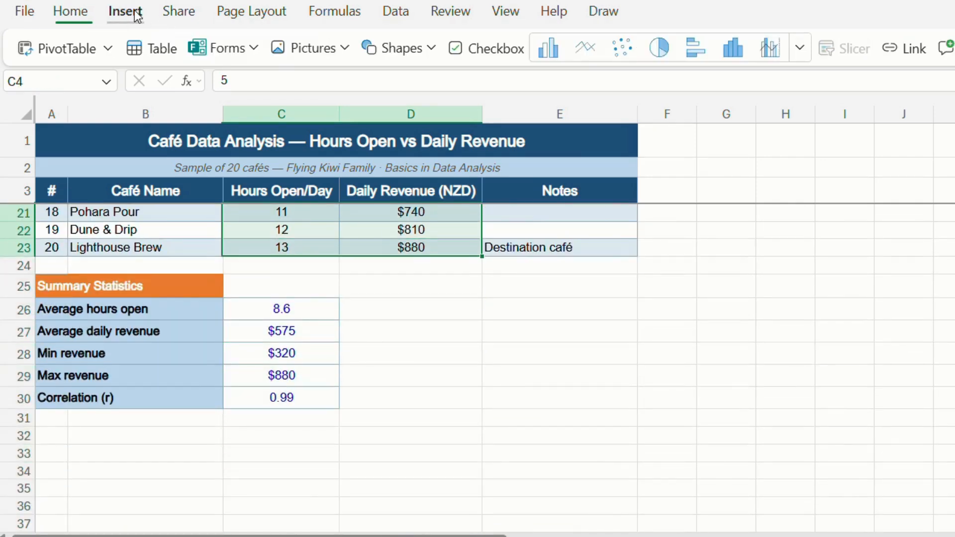
pyautogui.click(623, 48)
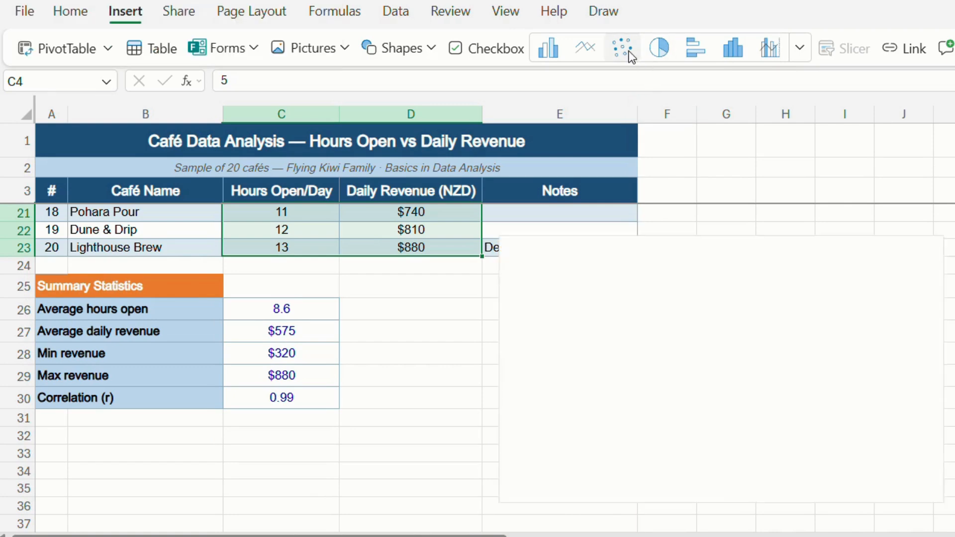
pyautogui.click(720, 299)
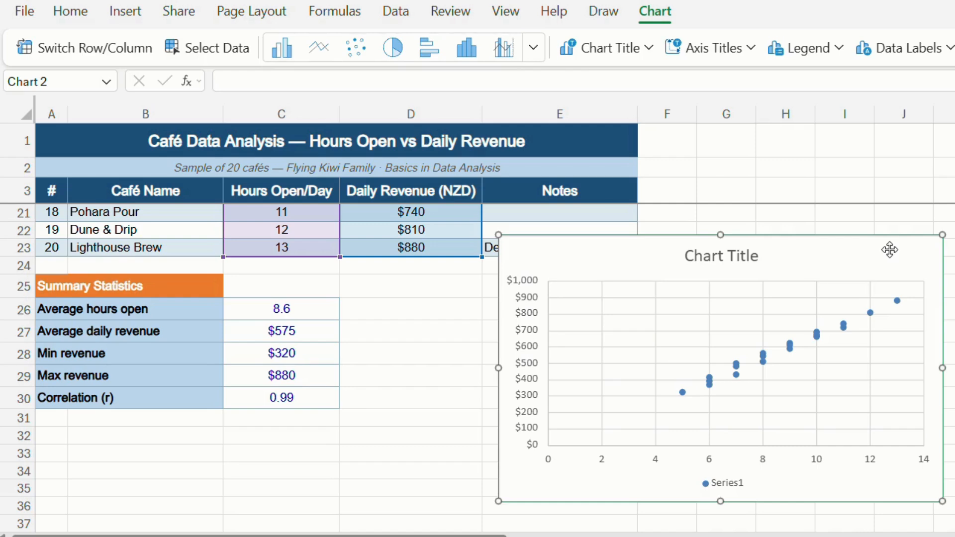
# Step: Add a trendline to Series 1 in the scatter chart
pyautogui.doubleClick(890, 250)
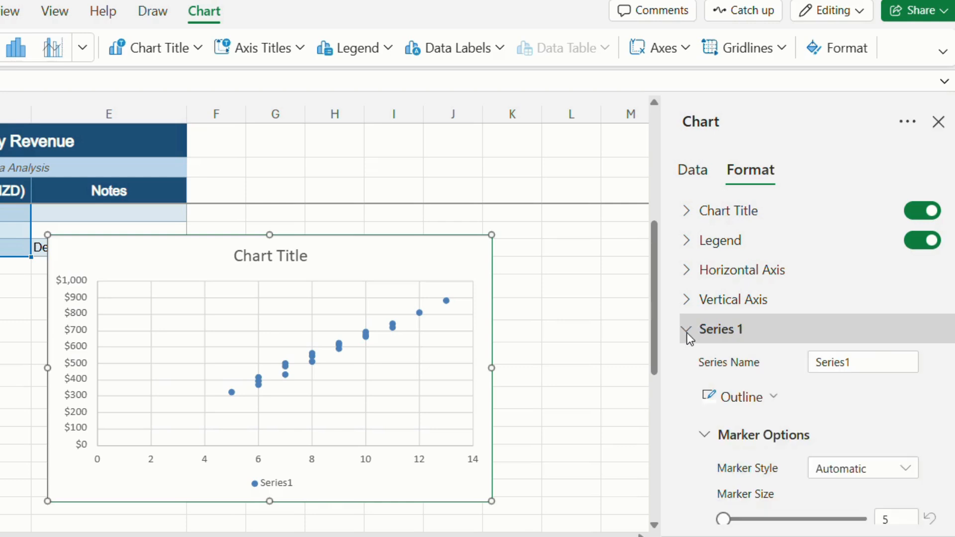
pyautogui.scroll(-3, 690, 339)
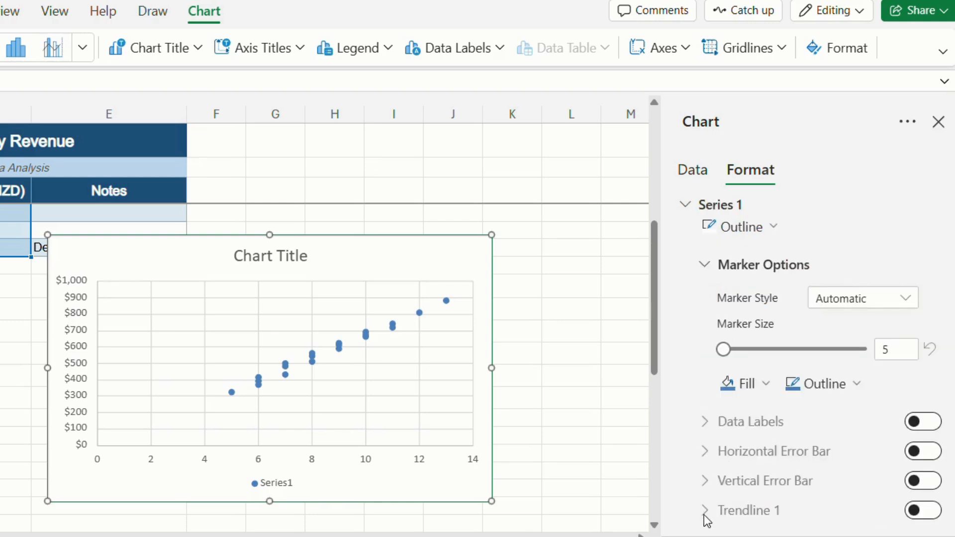
pyautogui.click(927, 511)
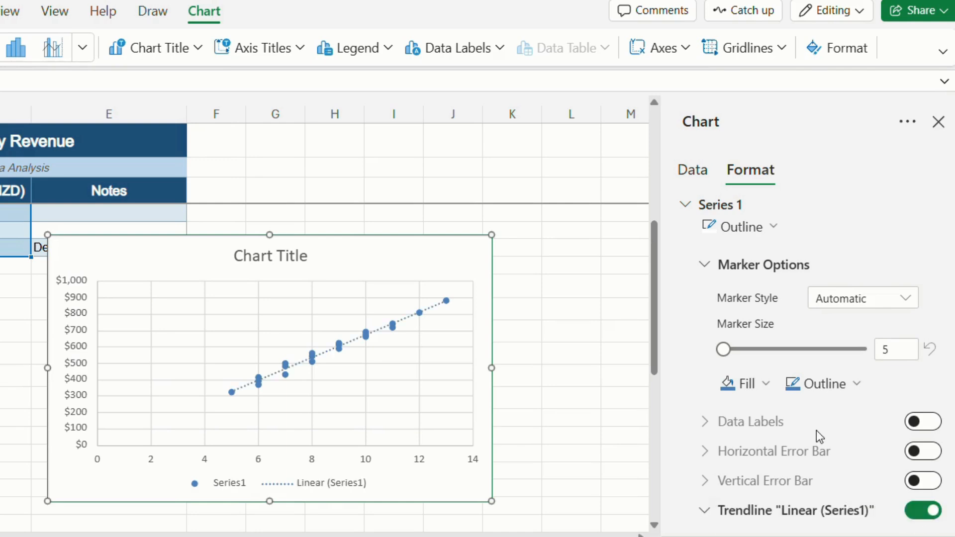
# Step: Review the trend types available for the Series 1 trendline, keeping Linear
pyautogui.scroll(-3, 817, 436)
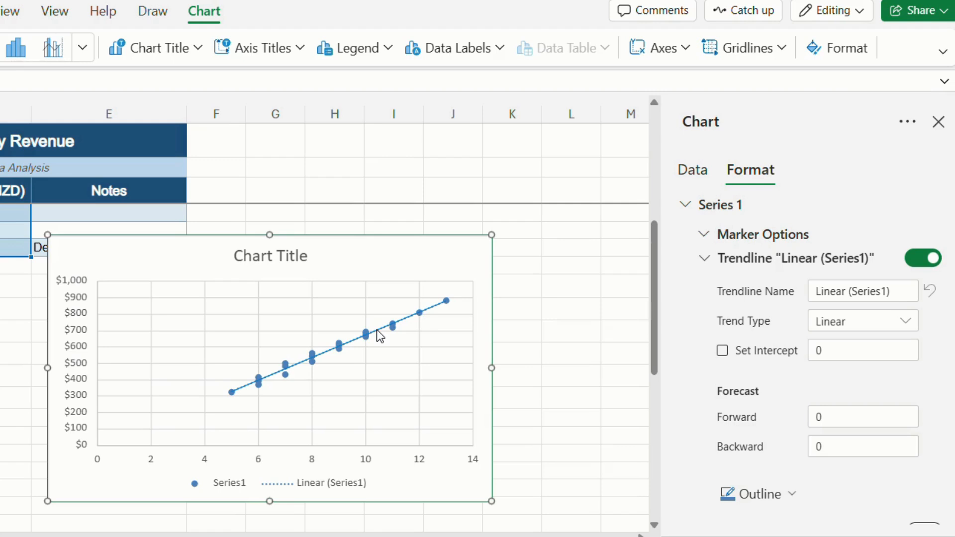
pyautogui.click(905, 323)
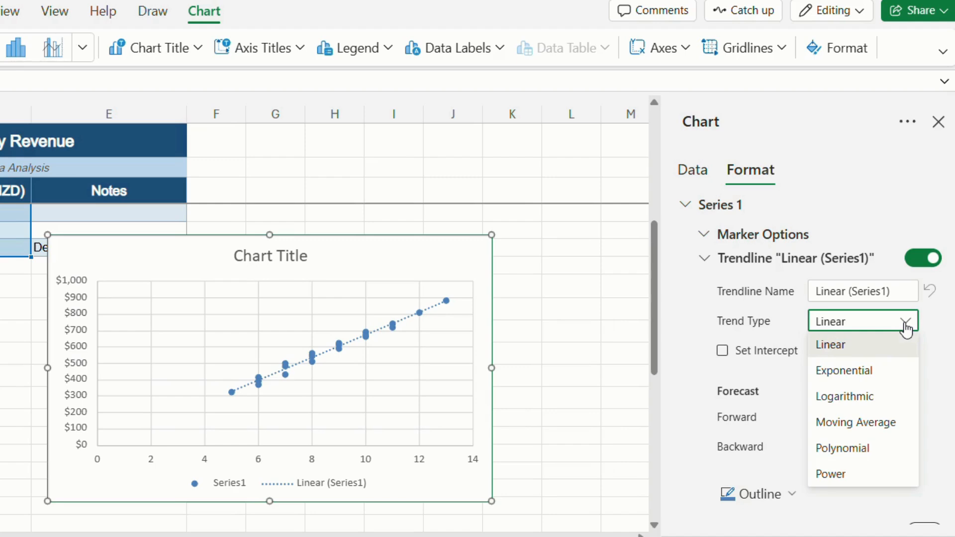
pyautogui.click(907, 329)
pyautogui.click(906, 328)
# Step: Enlarge the scatter chart upward and outward from its upper-right corner and examine the points against the trendline
pyautogui.moveTo(286, 373)
pyautogui.moveTo(493, 234); pyautogui.dragTo(525, 168)
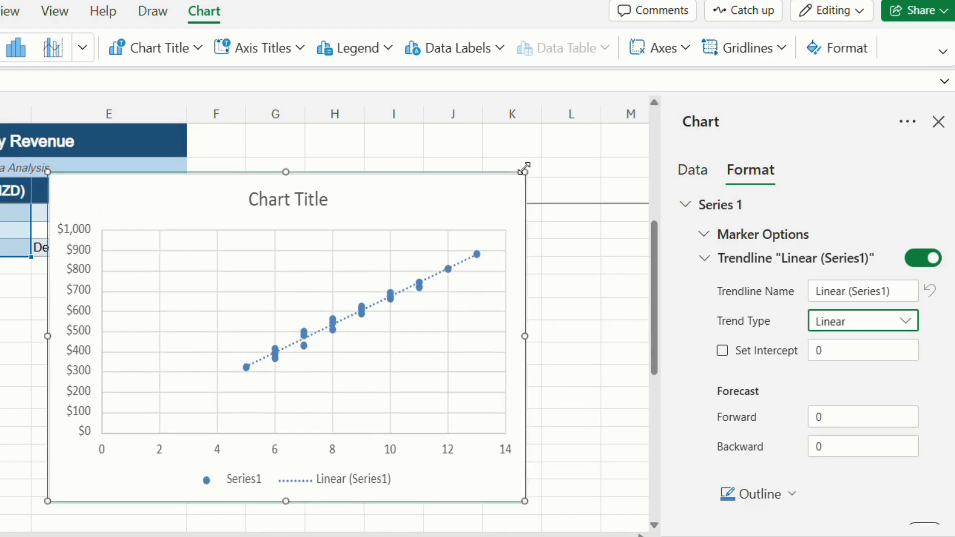
pyautogui.moveTo(300, 338)
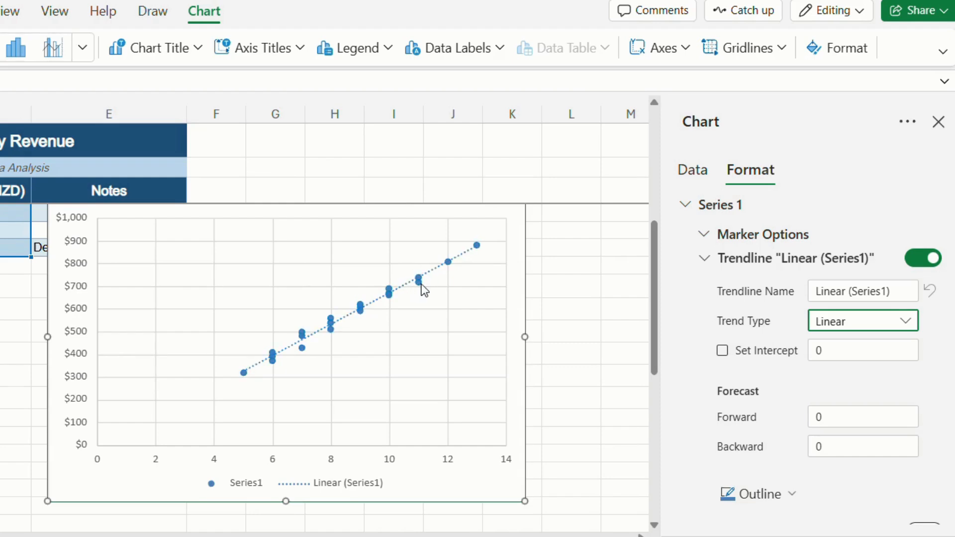
pyautogui.moveTo(421, 282)
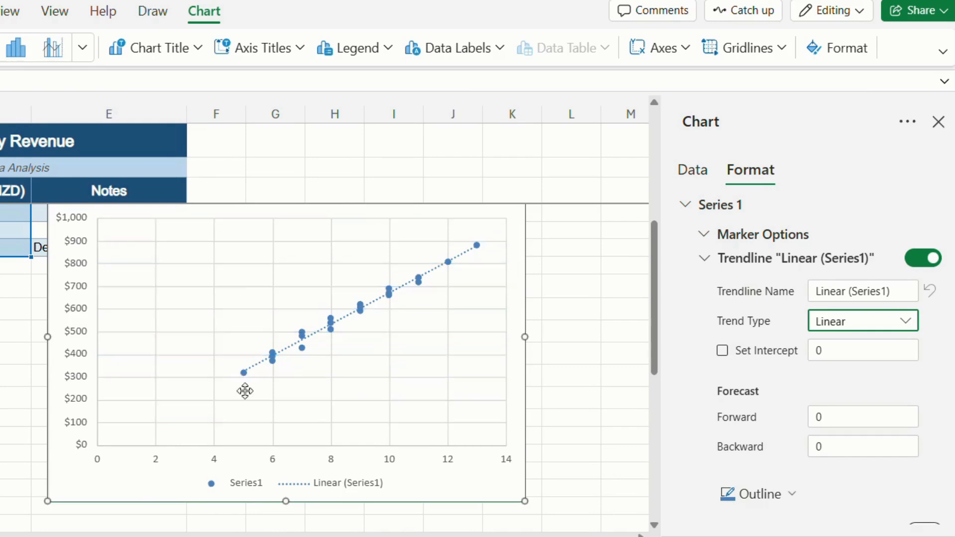
pyautogui.moveTo(245, 374)
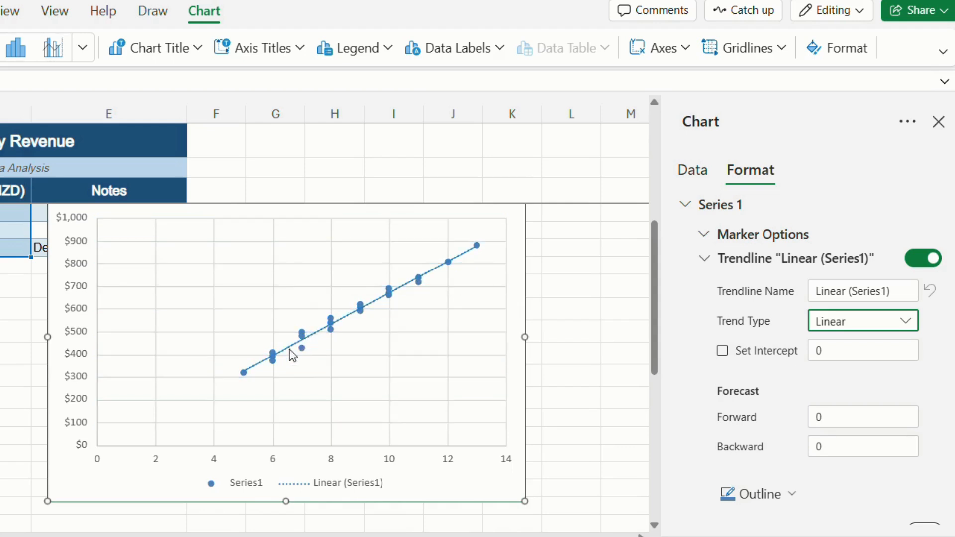
pyautogui.moveTo(303, 342)
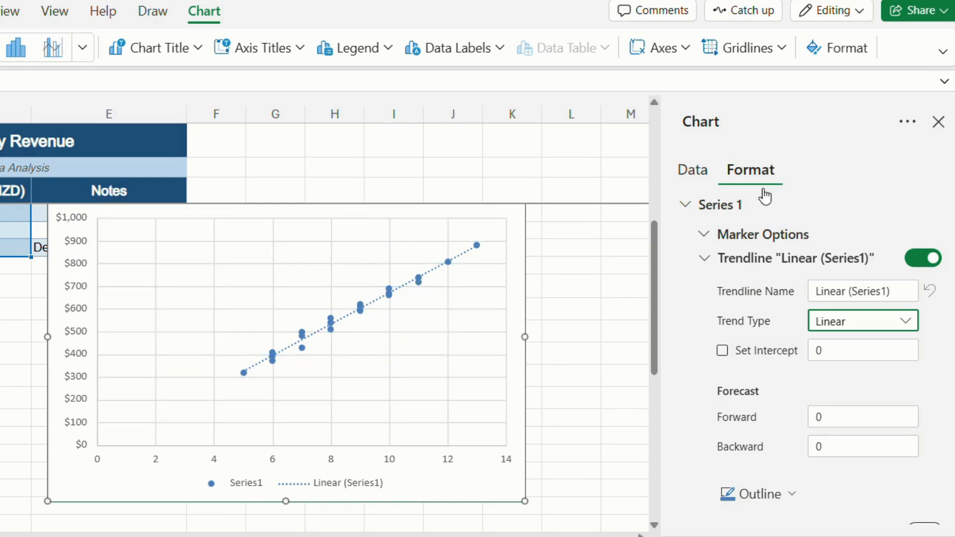
# Step: Display the trendline's equation and R-squared value on the chart
pyautogui.scroll(-1, 735, 369)
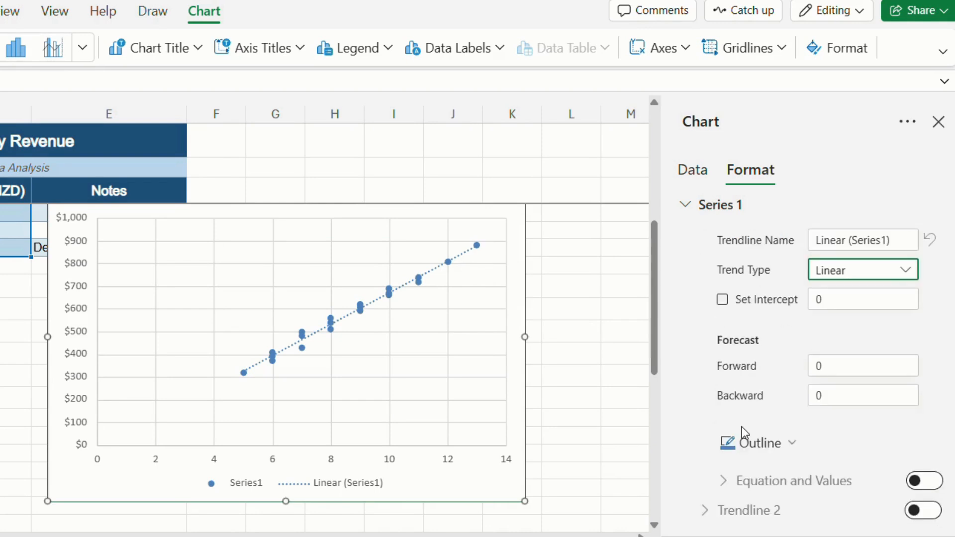
pyautogui.click(931, 483)
pyautogui.scroll(-3, 791, 480)
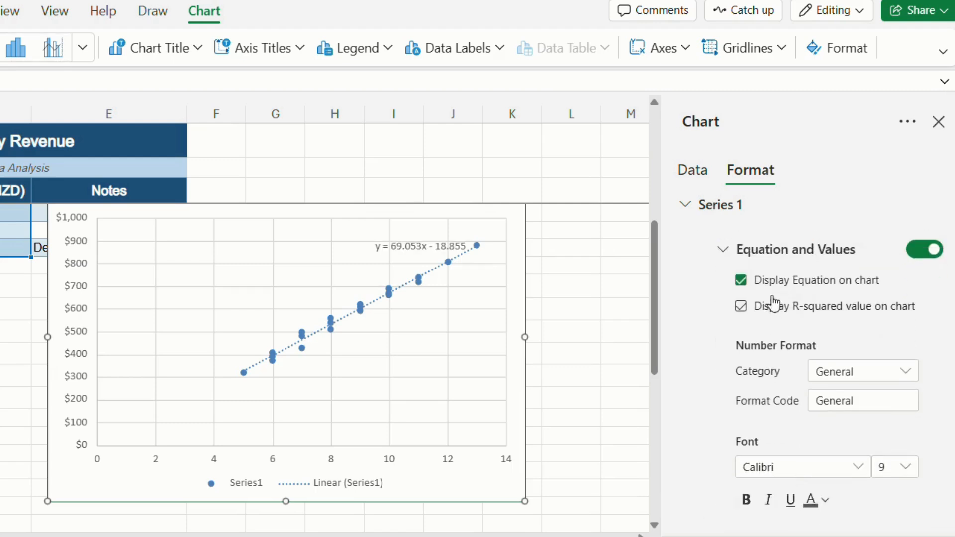
pyautogui.click(743, 308)
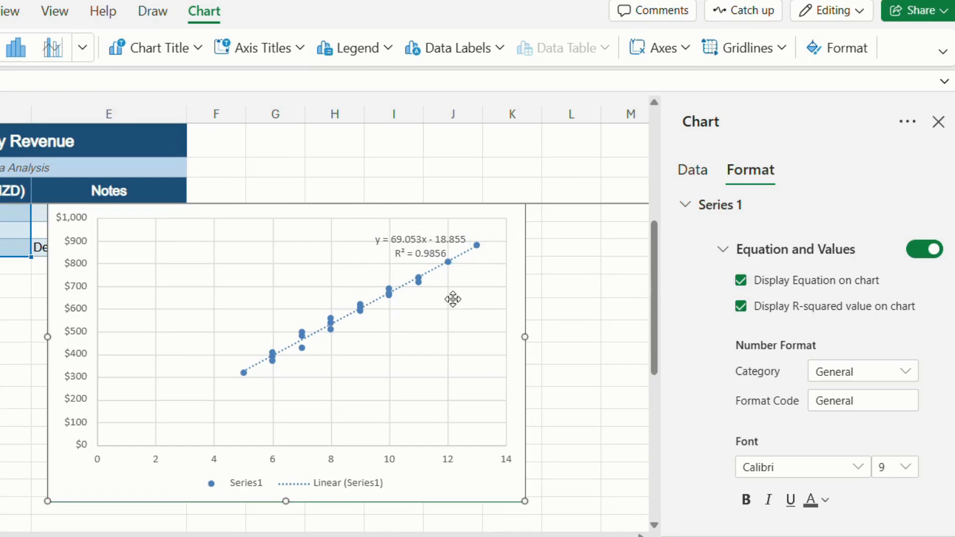
# Step: Set the linear trendline's forward forecast to 2 periods
pyautogui.scroll(5, 727, 355)
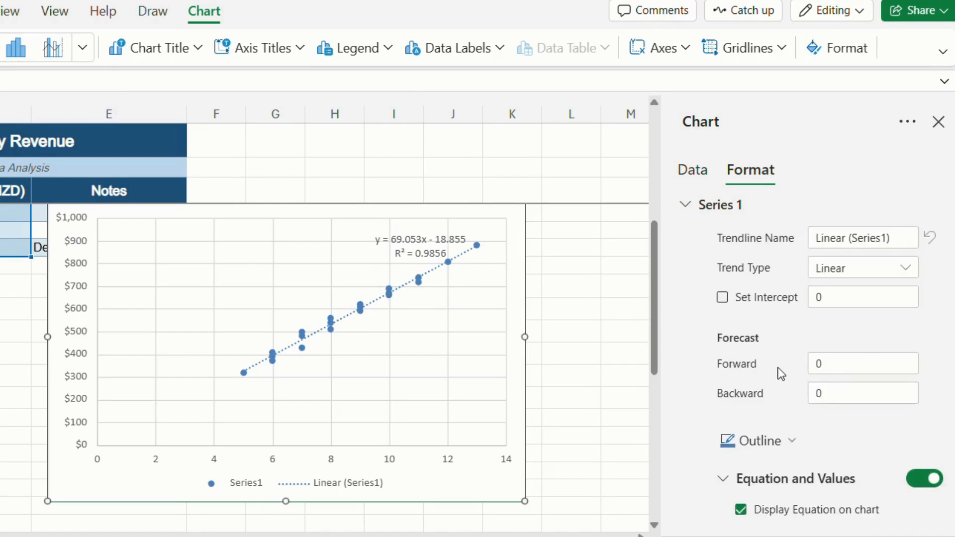
pyautogui.click(833, 368)
pyautogui.press('BackSpace')
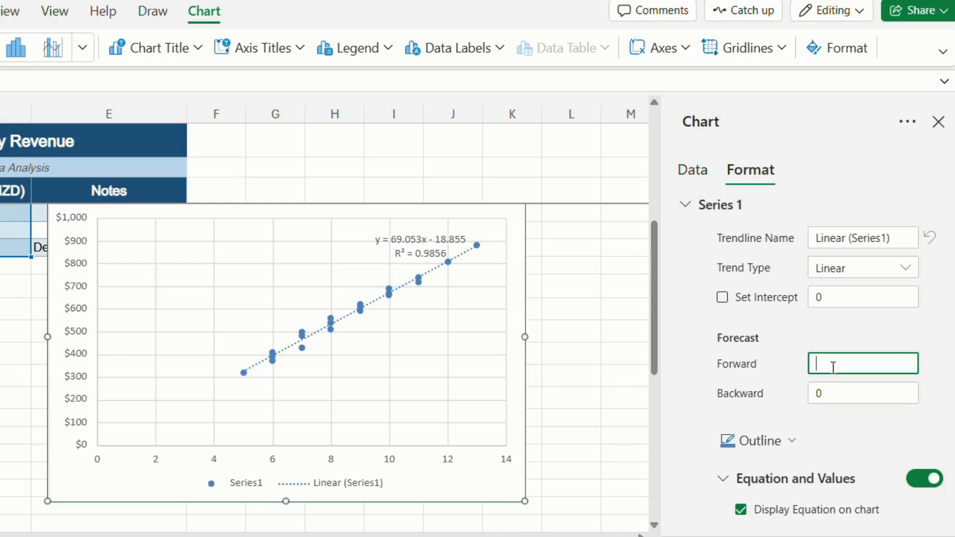
pyautogui.write('2')
pyautogui.click(624, 416)
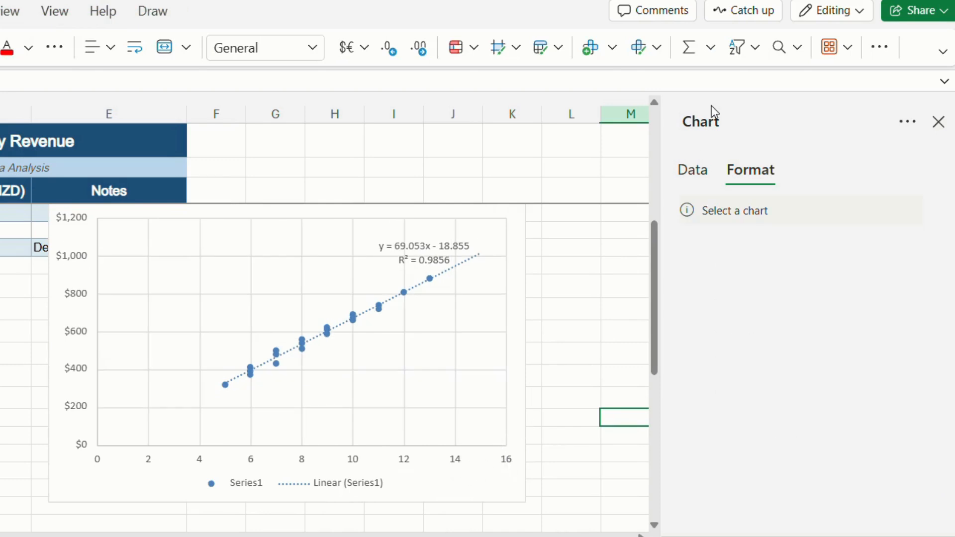
# Step: Set the forward forecast of the Series 1 linear trendline to 6 periods
pyautogui.click(464, 299)
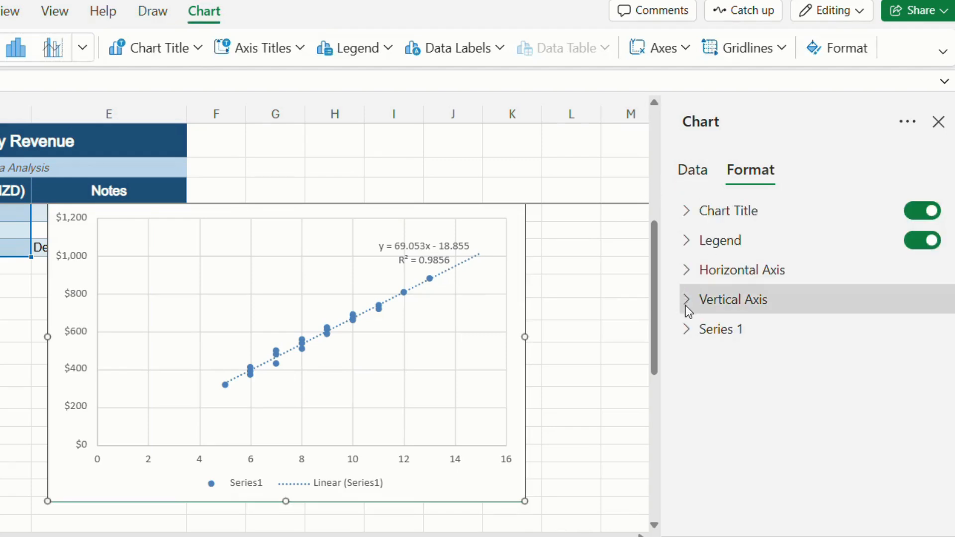
pyautogui.click(691, 332)
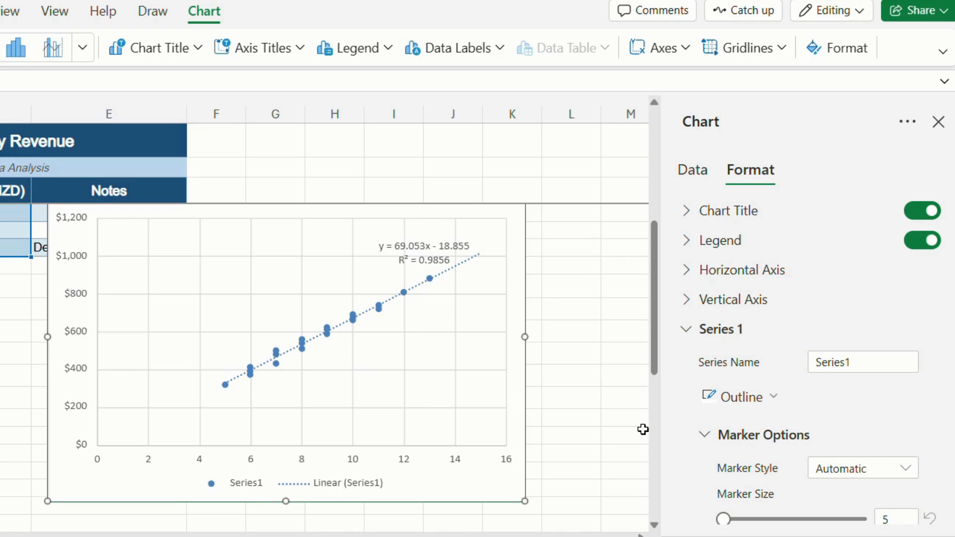
pyautogui.scroll(-3, 754, 447)
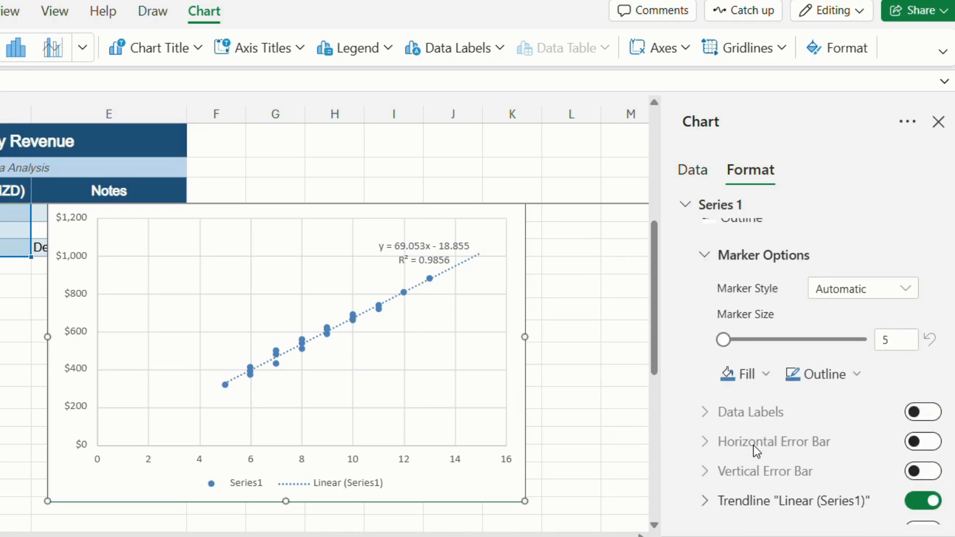
pyautogui.scroll(-1, 756, 451)
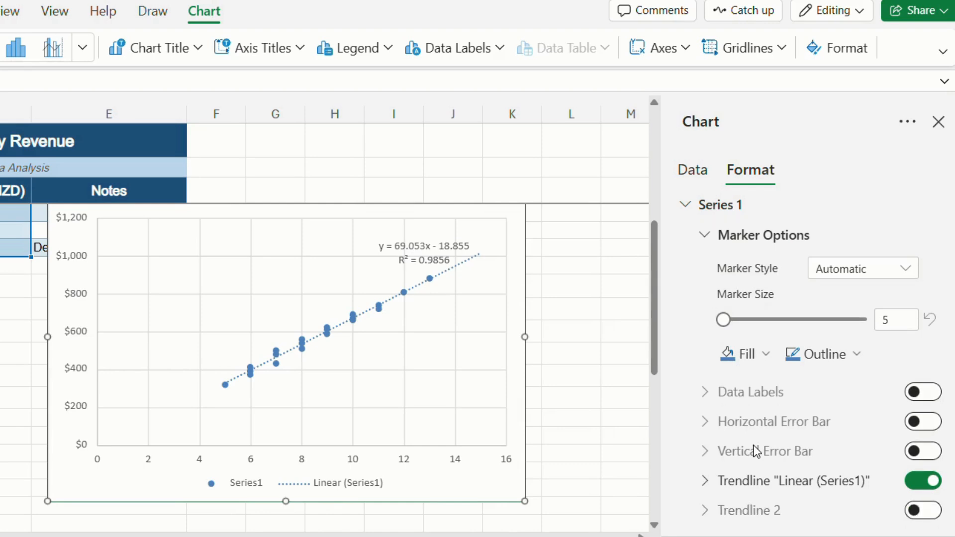
pyautogui.click(706, 482)
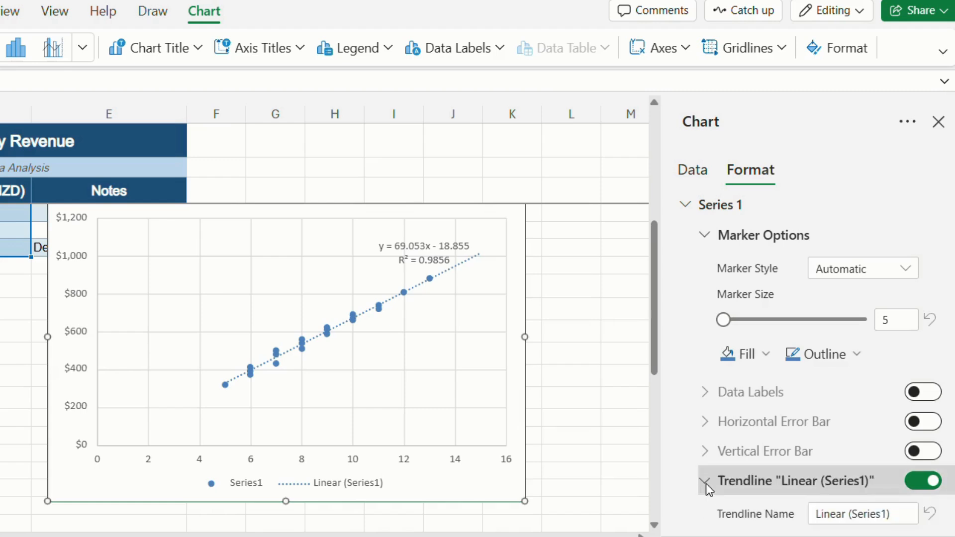
pyautogui.scroll(-2, 706, 484)
pyautogui.click(832, 387)
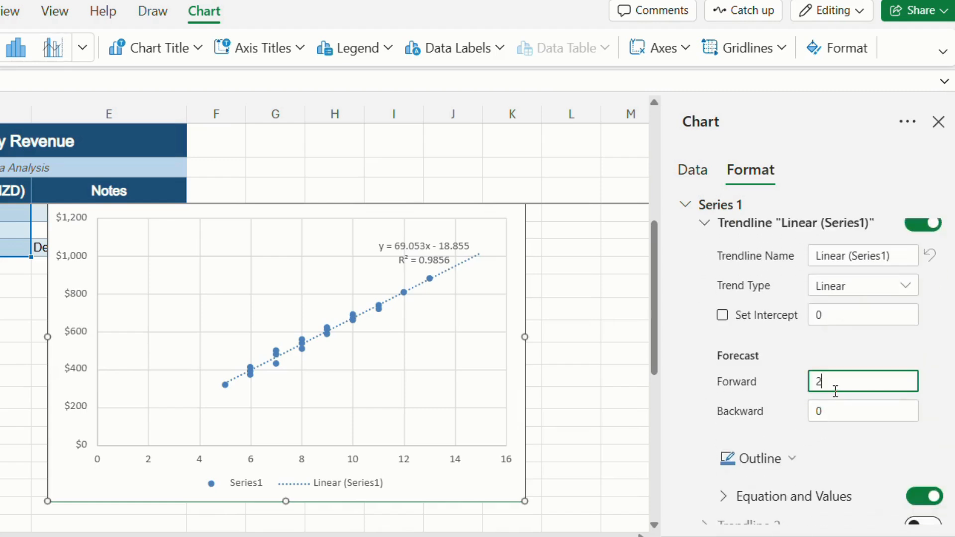
pyautogui.press('BackSpace')
pyautogui.write('6')
pyautogui.click(612, 427)
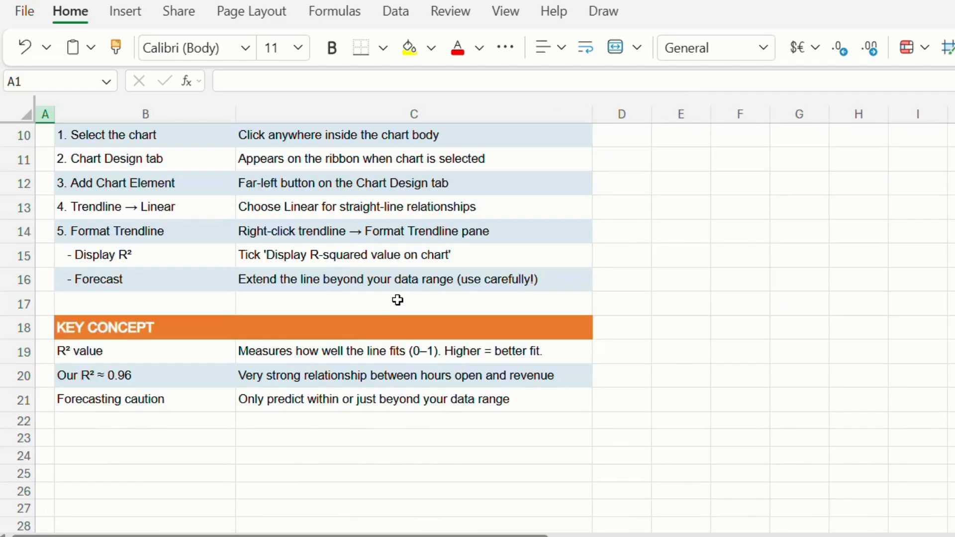
# Step: Read through the lesson guide's file description, Excel trendline steps and key concepts on R-squared and forecasting
pyautogui.scroll(3, 397, 300)
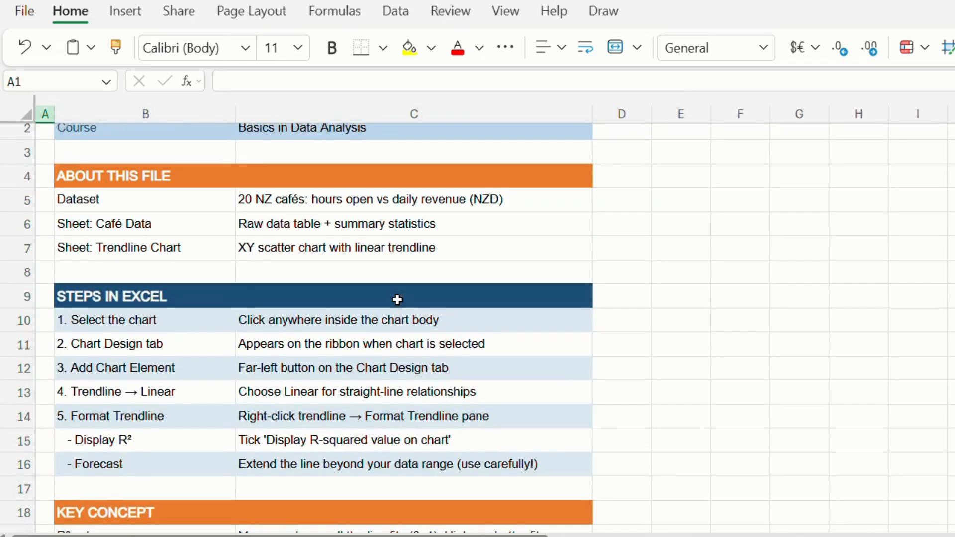
pyautogui.scroll(-1, 398, 300)
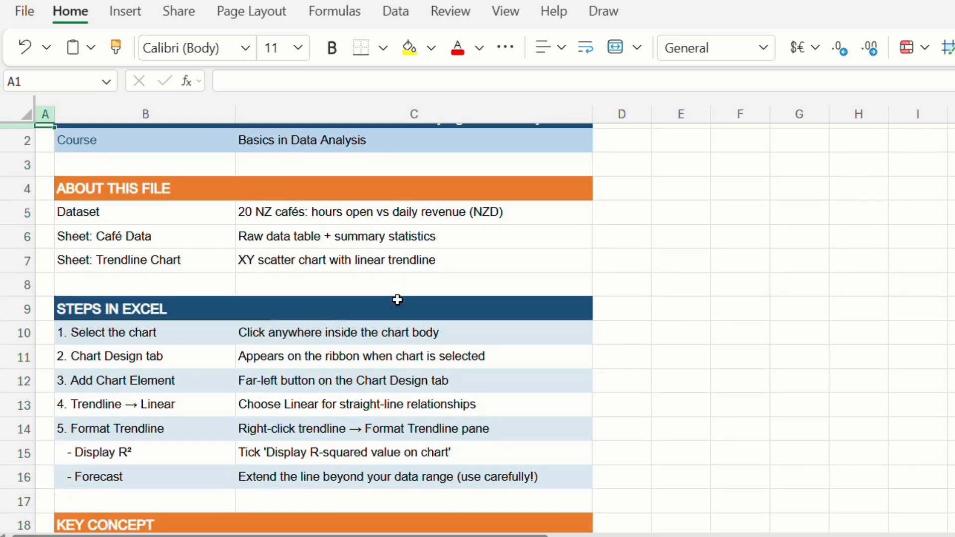
pyautogui.scroll(-1, 398, 300)
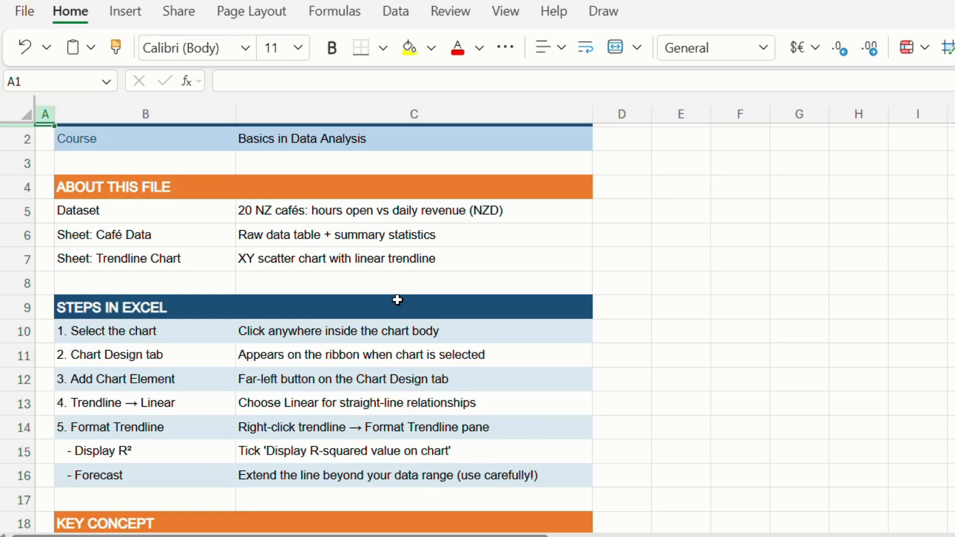
pyautogui.scroll(-1, 398, 300)
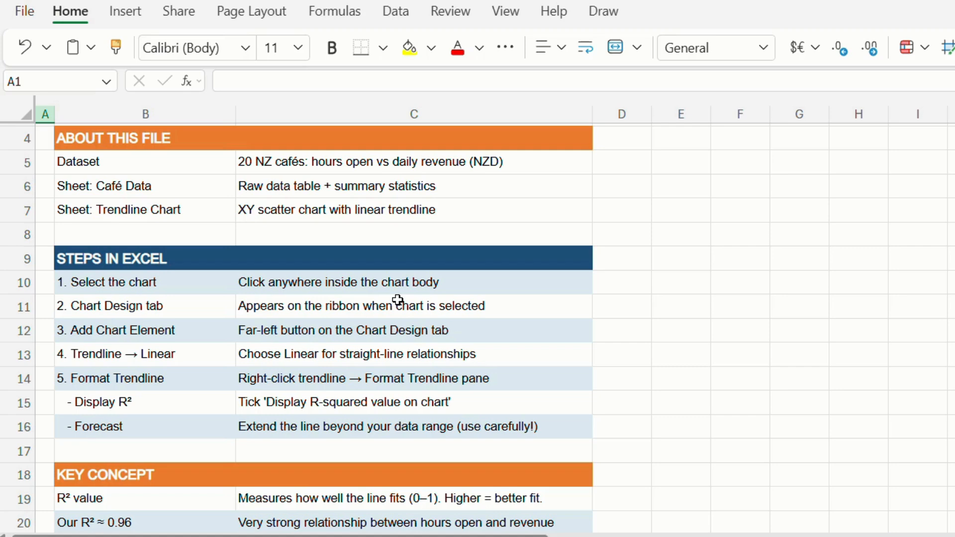
pyautogui.scroll(-1, 398, 300)
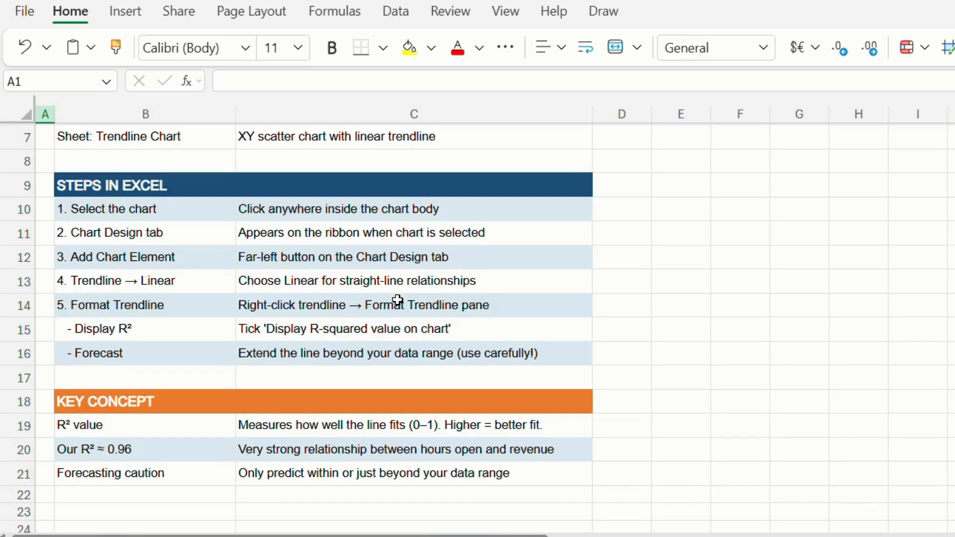
pyautogui.scroll(-1, 398, 300)
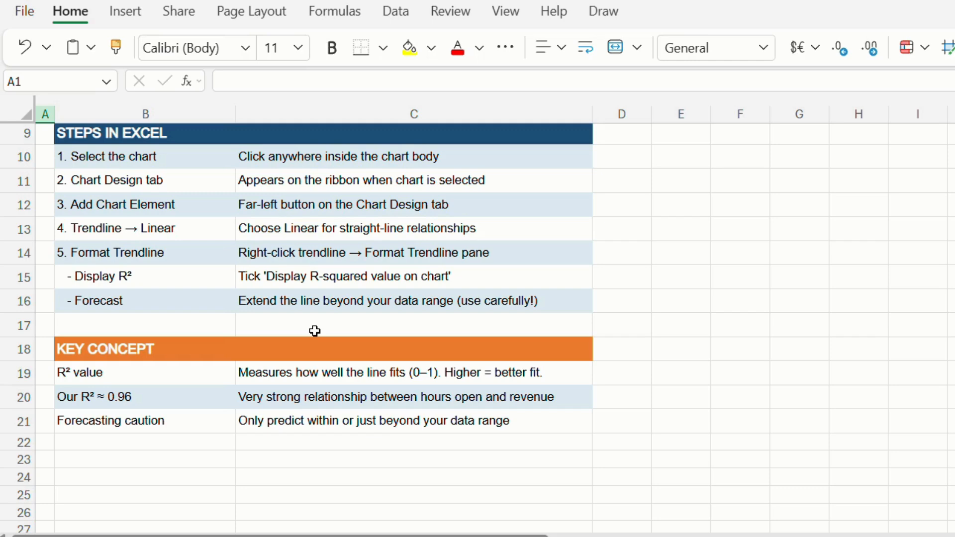
pyautogui.scroll(1, 315, 331)
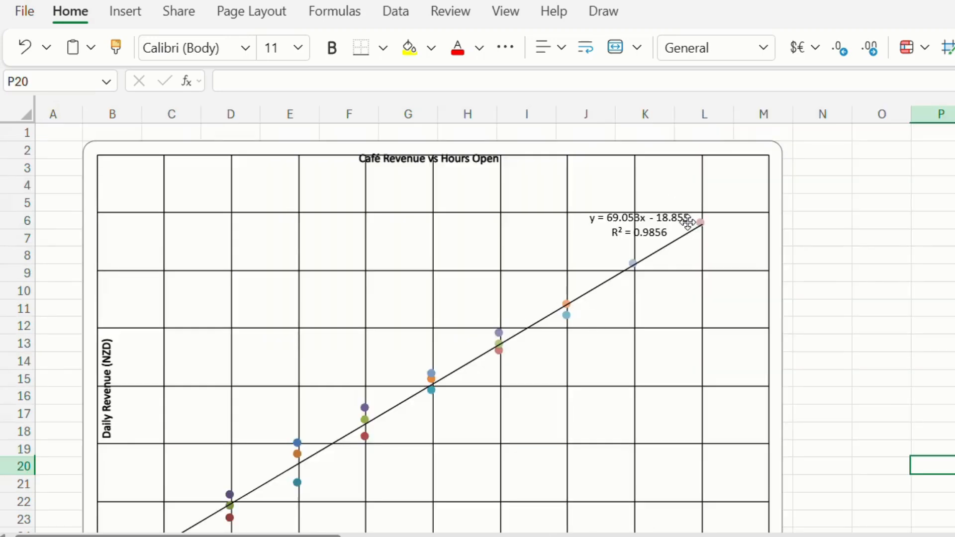
# Step: Examine the Café Revenue vs Hours Open chart and the café data with its extended trendline, ending at the top of the lesson guide
pyautogui.scroll(-3, 688, 248)
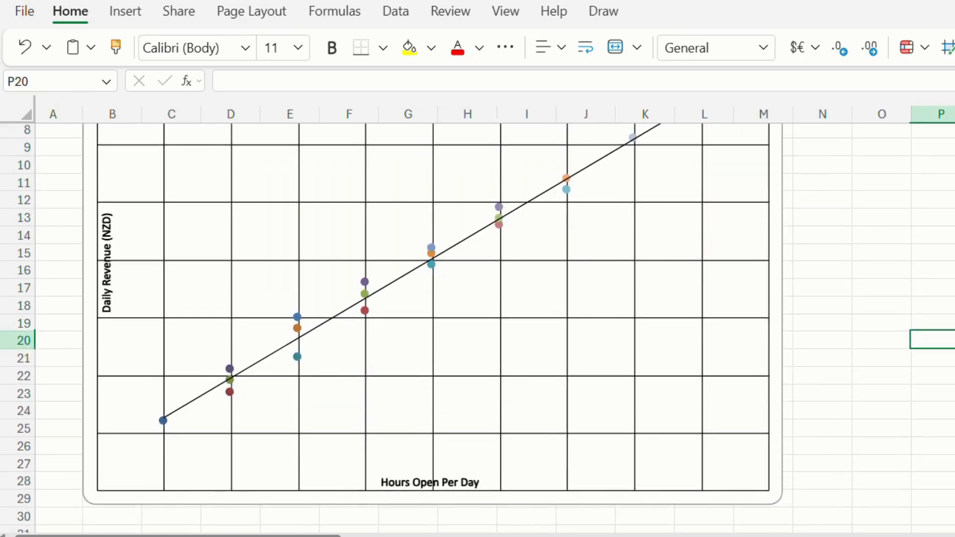
pyautogui.click(792, 413)
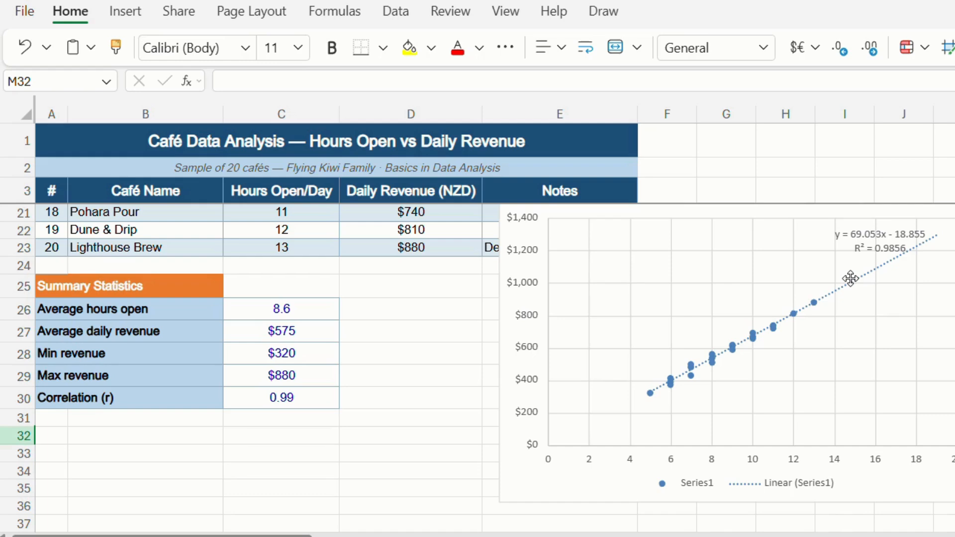
pyautogui.scroll(1, 301, 238)
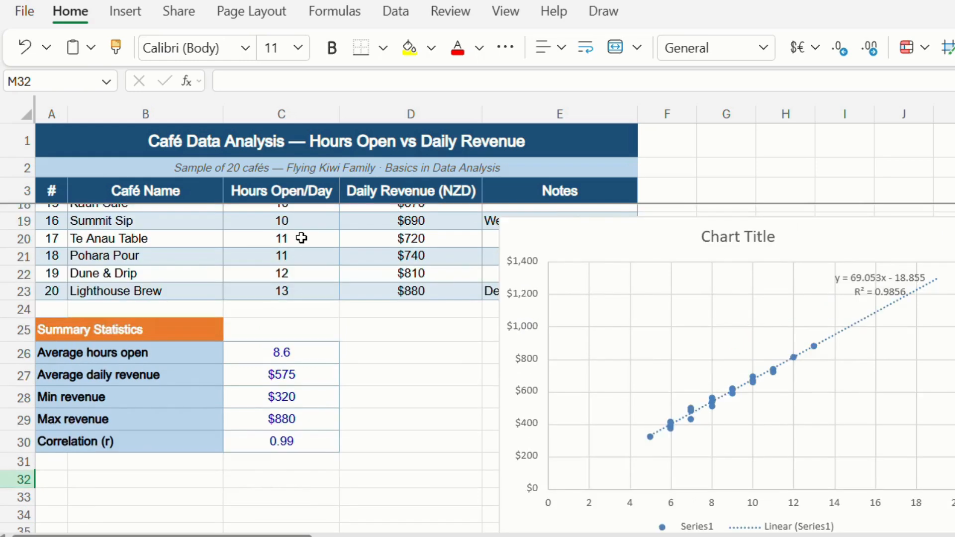
pyautogui.scroll(5, 302, 238)
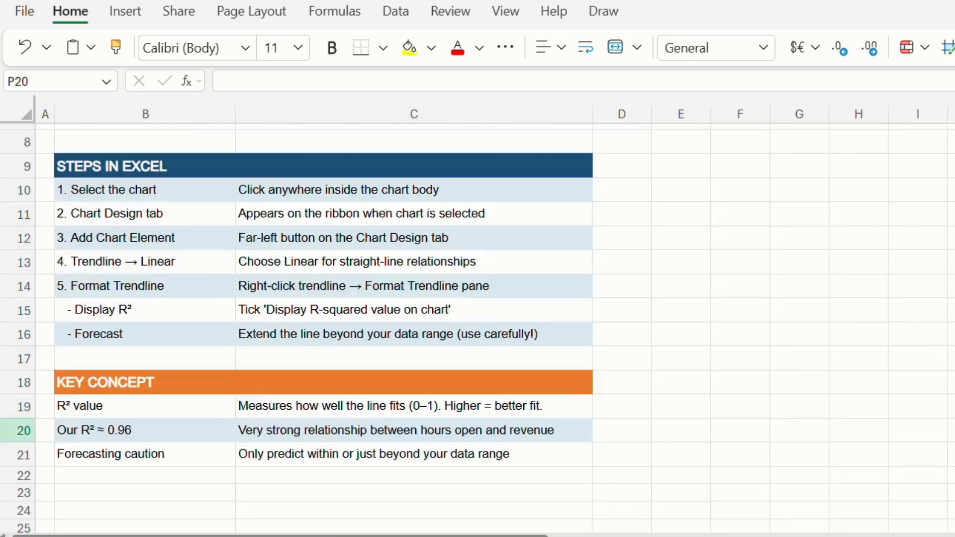
pyautogui.hotkey('ctrl', 'Home')
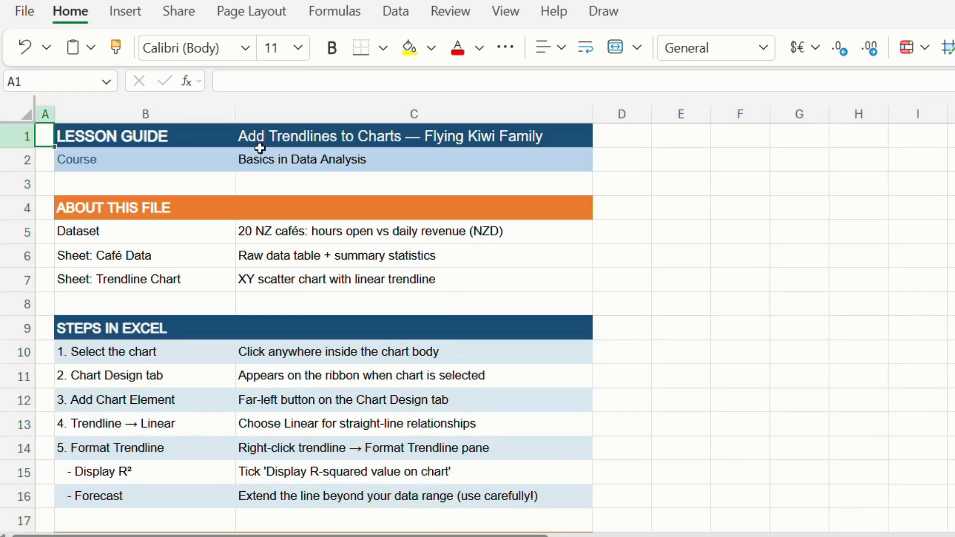